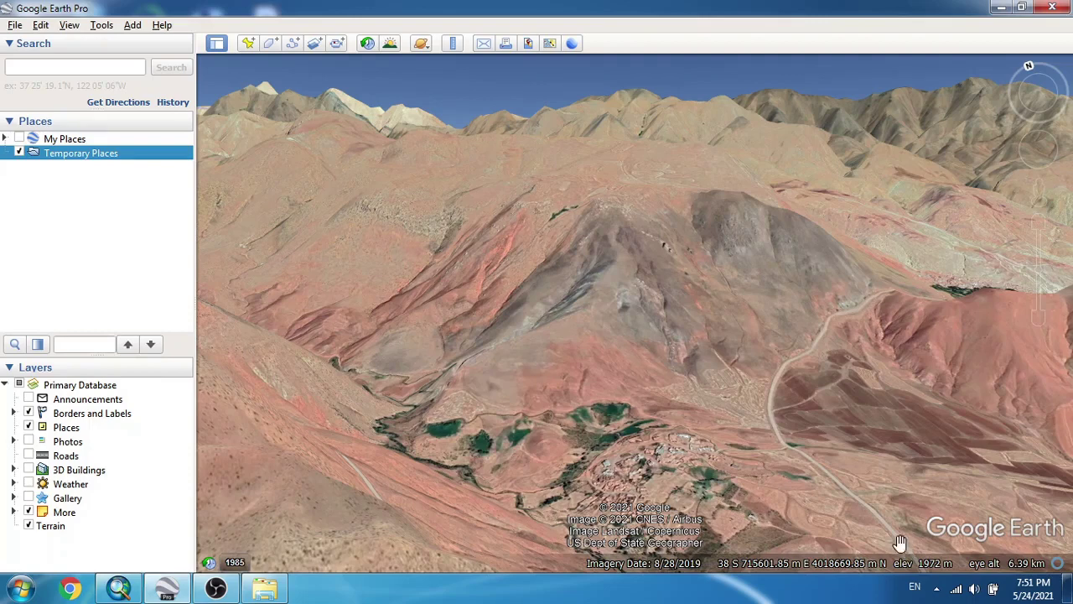
# Switch to ArcMap and open the Layer To KML conversion tool from the tool search results
pyautogui.click(116, 589)
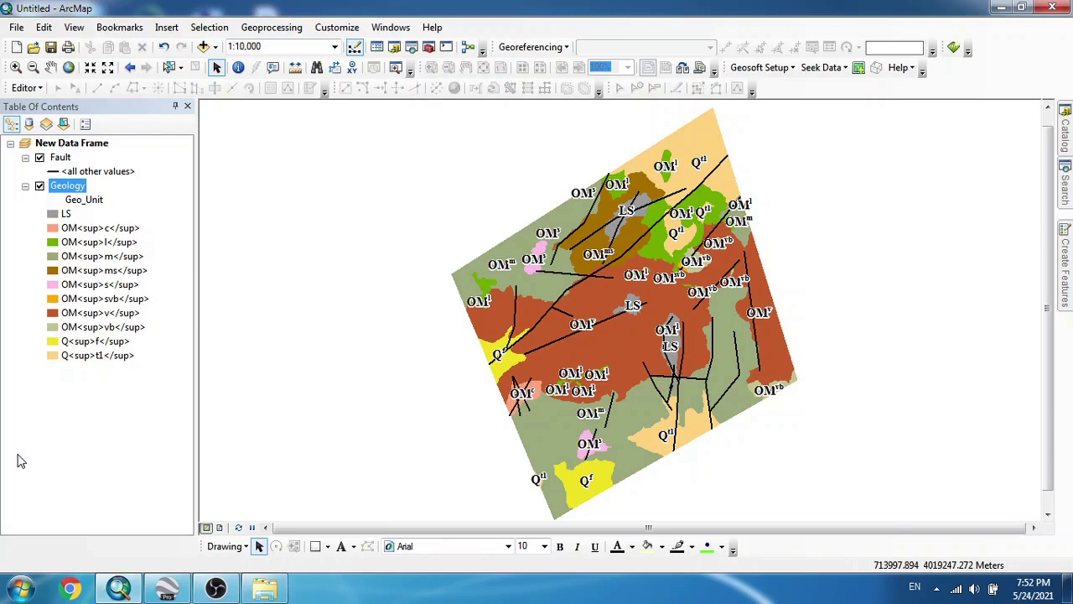
pyautogui.click(1066, 195)
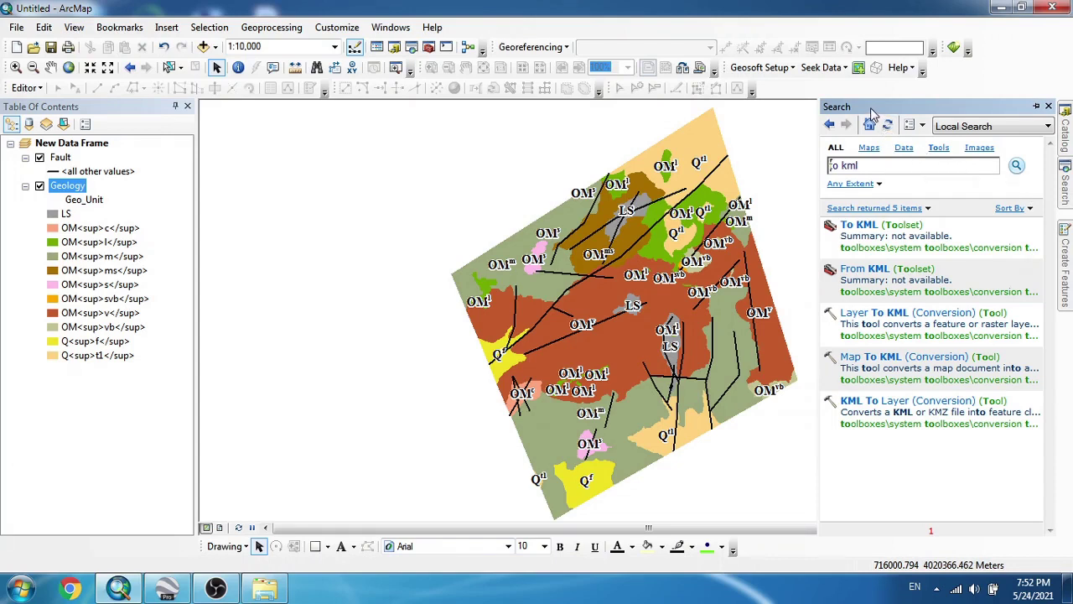
pyautogui.click(885, 165)
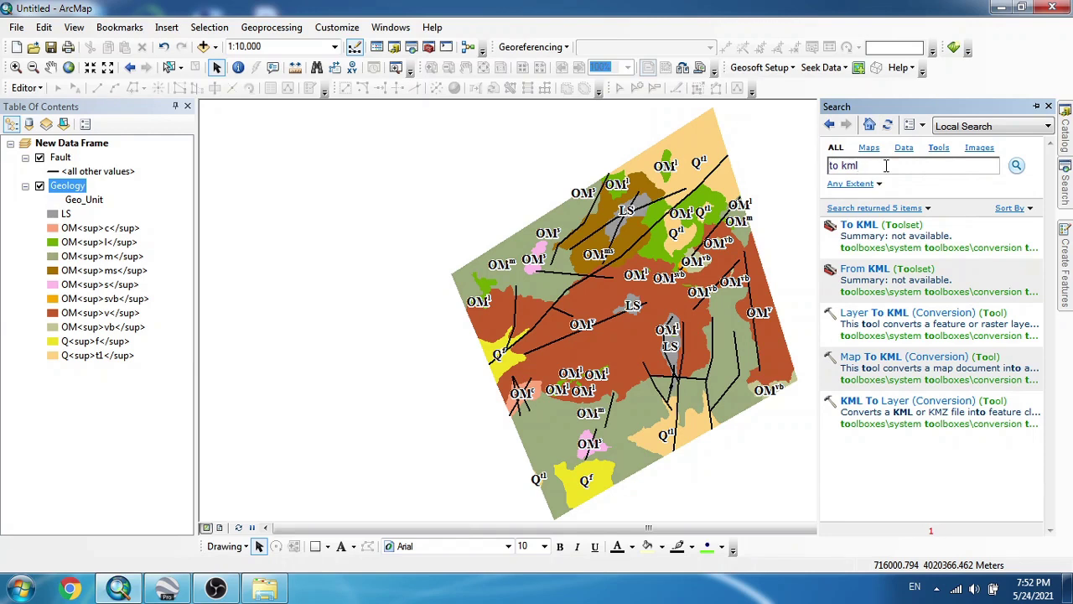
pyautogui.click(877, 314)
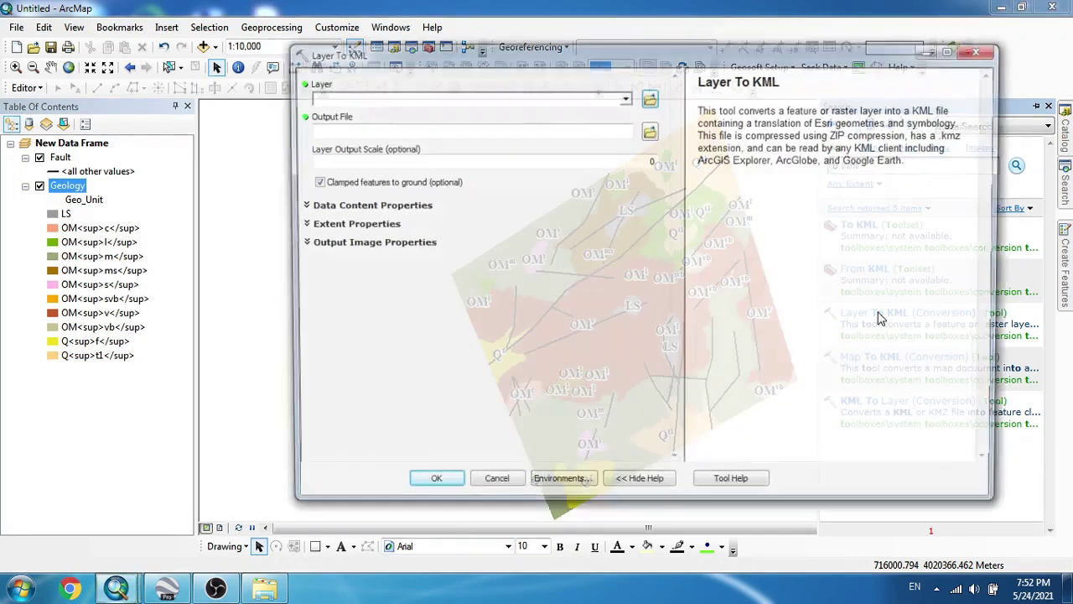
# Export the Geology layer with Layer To KML, saving it to the Desktop as Geology.kmz
pyautogui.moveTo(55, 188); pyautogui.dragTo(505, 102)
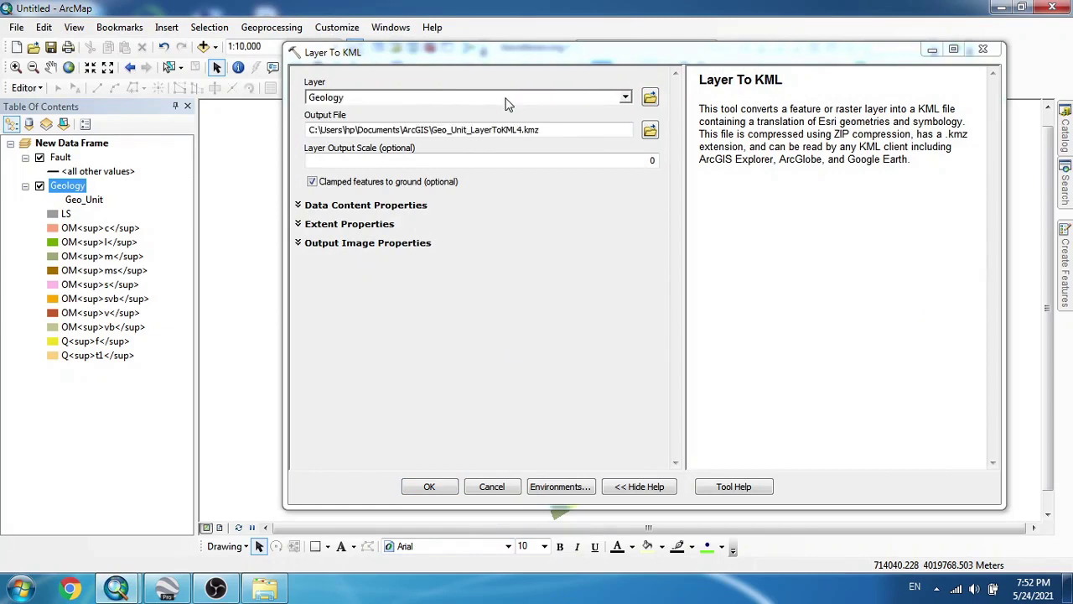
pyautogui.click(650, 131)
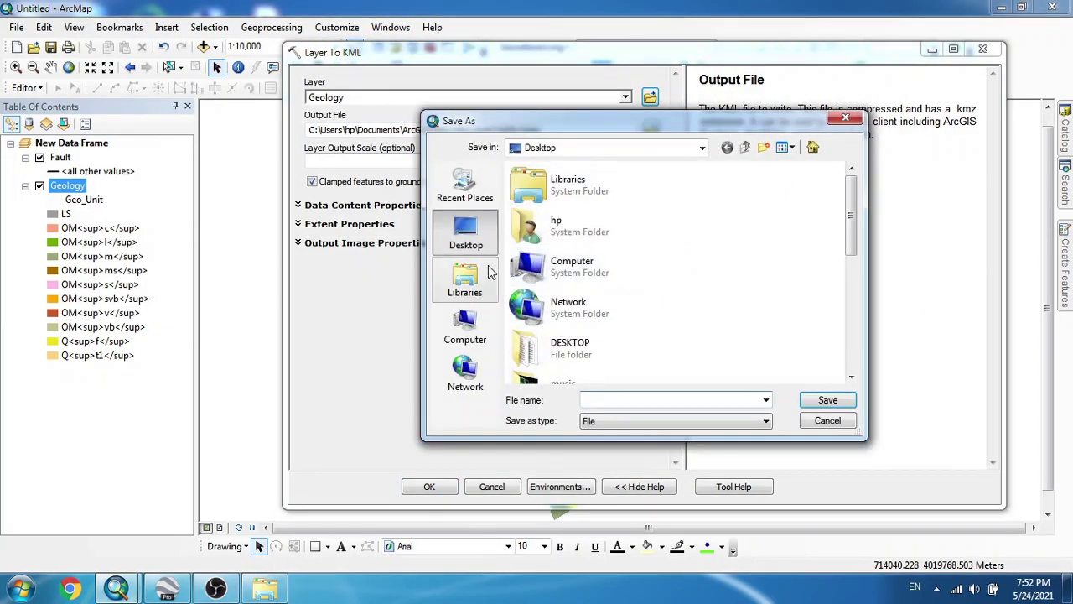
pyautogui.write('Geology')
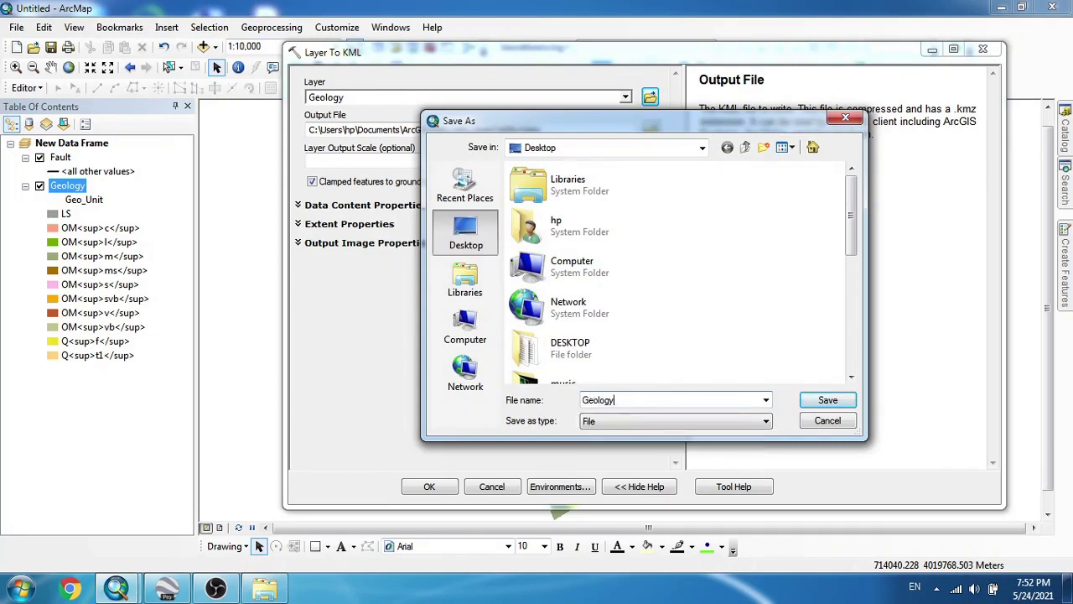
pyautogui.click(829, 403)
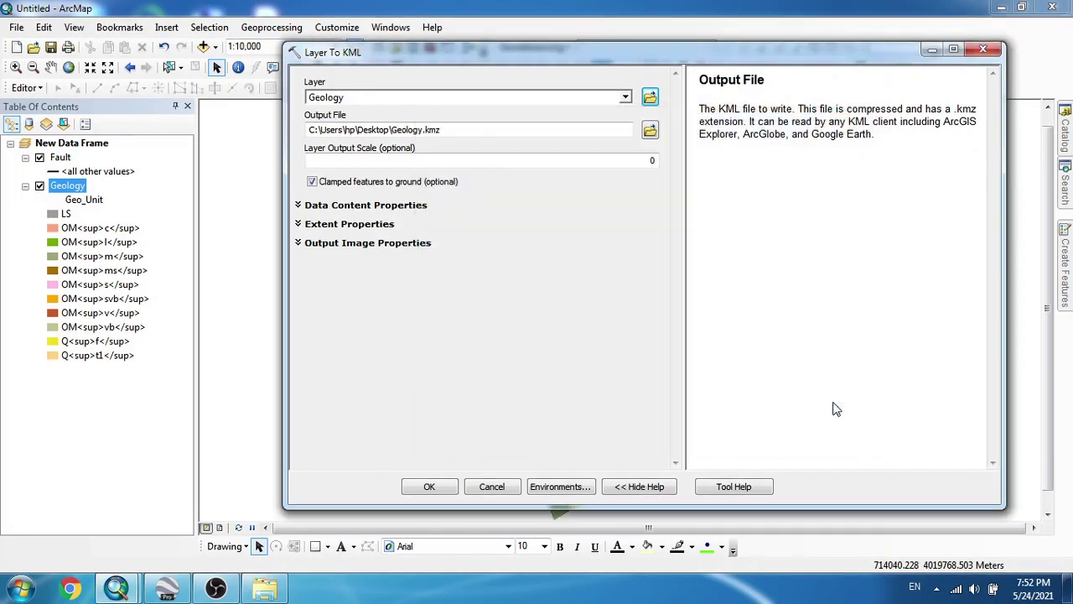
pyautogui.click(432, 486)
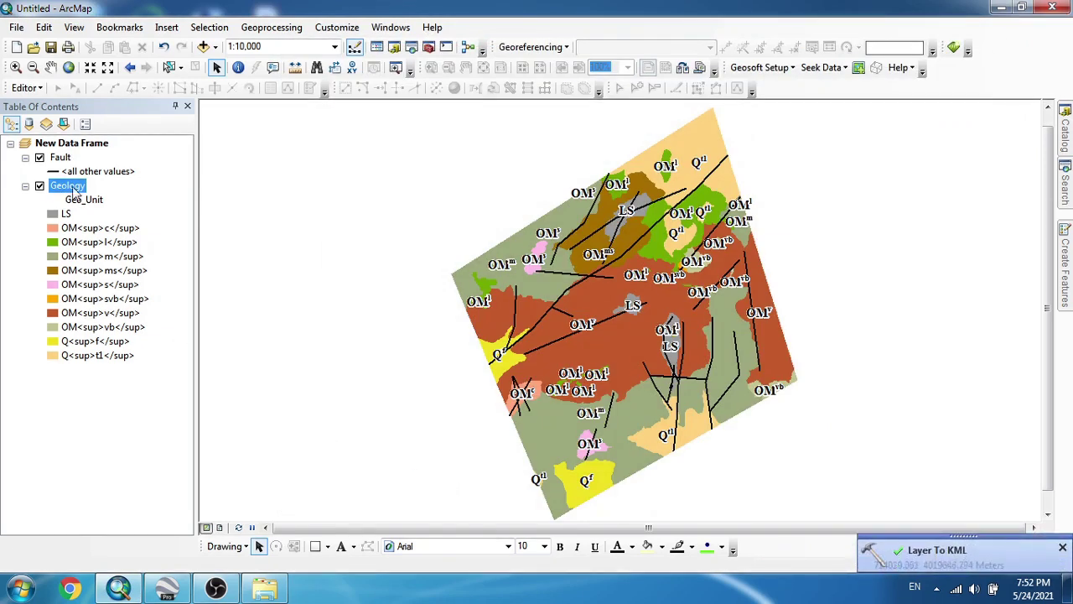
# Run Layer To KML again on the Fault layer and save the output to the Desktop as Fault.kmz
pyautogui.click(1065, 183)
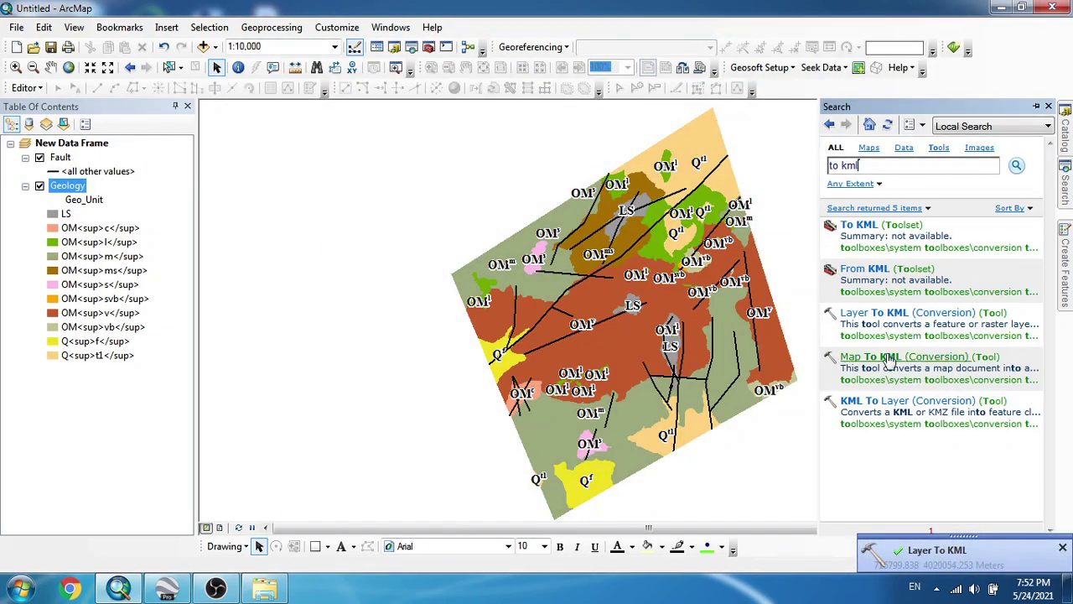
pyautogui.click(889, 313)
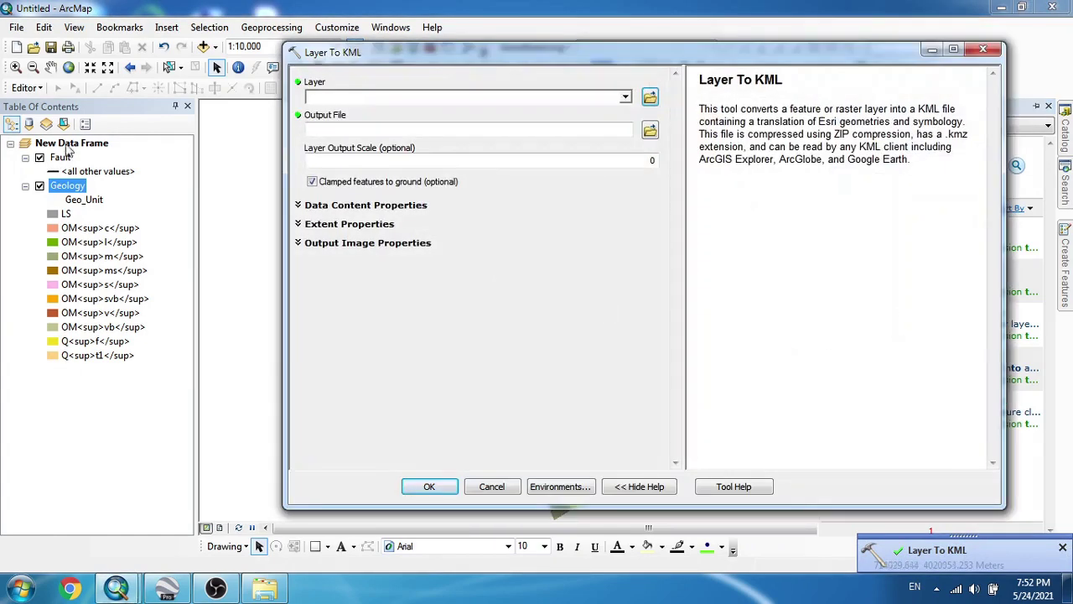
pyautogui.click(59, 157)
pyautogui.moveTo(60, 157); pyautogui.dragTo(421, 98)
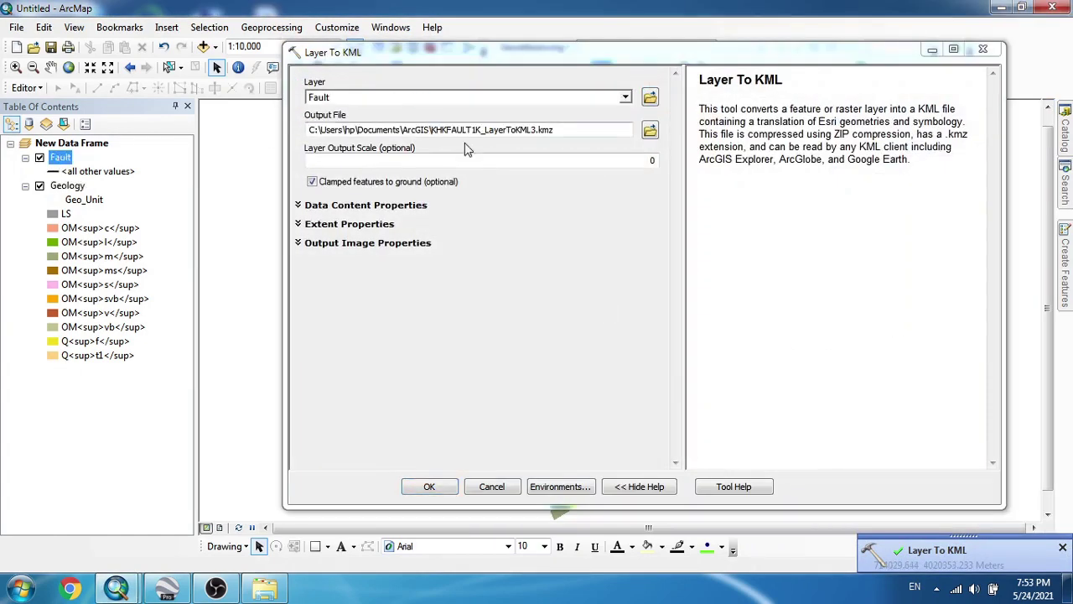
pyautogui.click(650, 131)
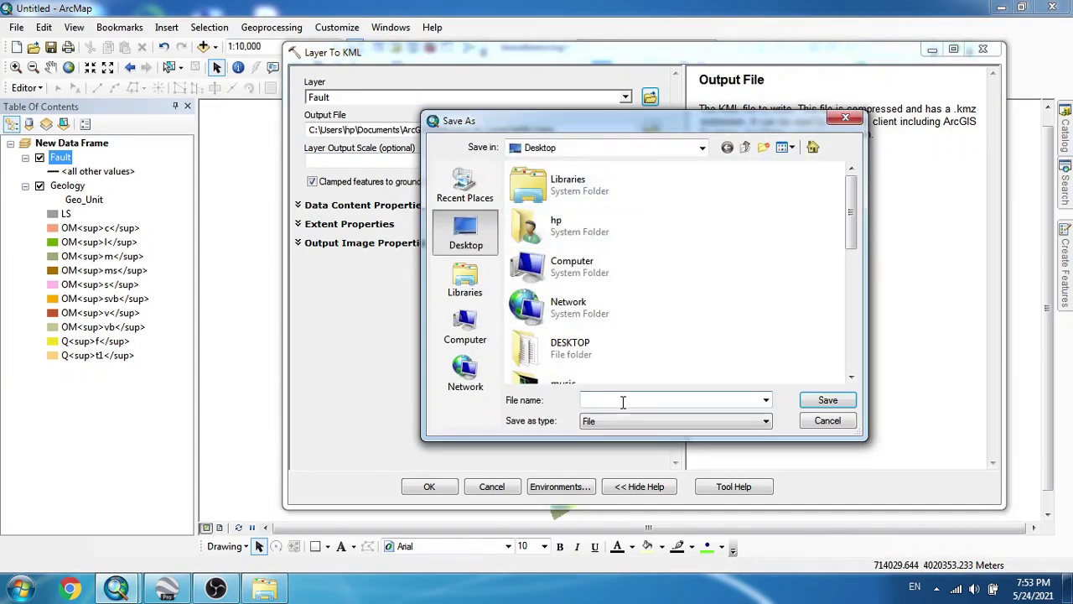
pyautogui.write('Falult')
pyautogui.click(823, 402)
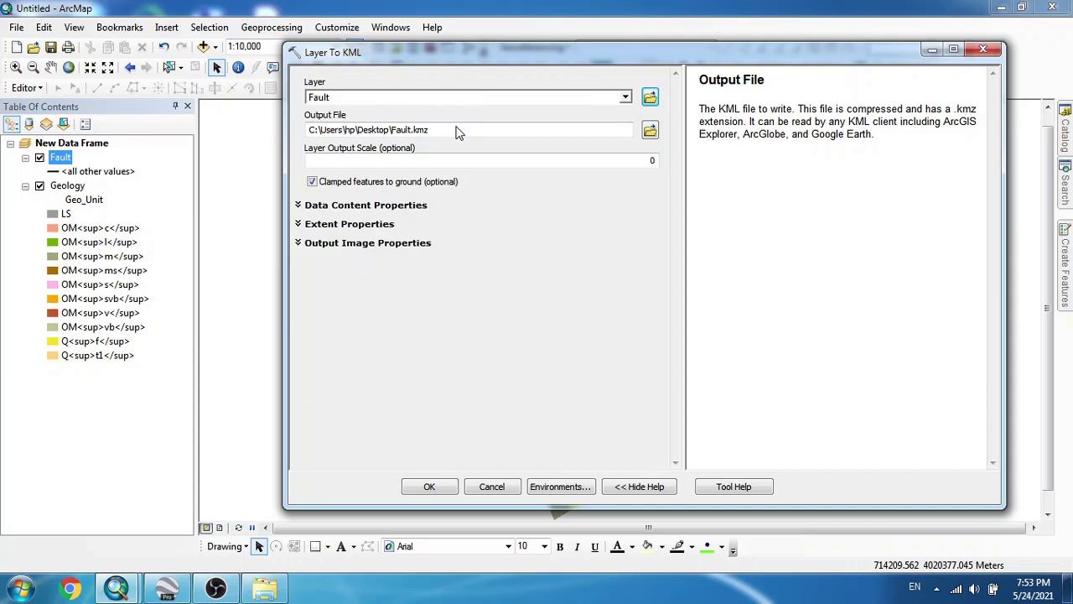
pyautogui.click(441, 486)
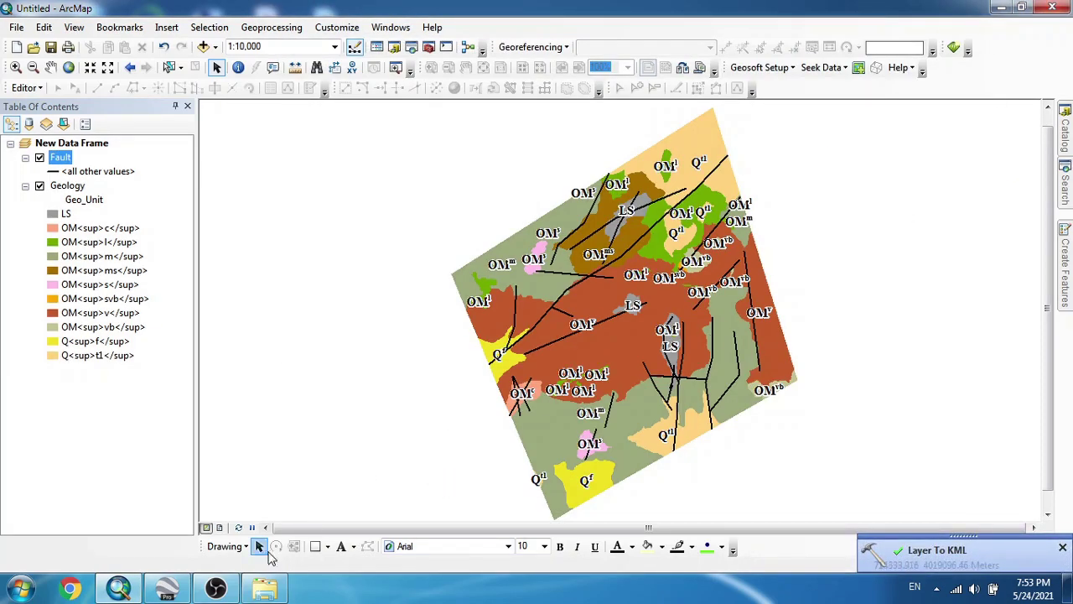
# Switch to Google Earth Pro and open both Fault.kmz and Geology.kmz from the Desktop
pyautogui.click(169, 592)
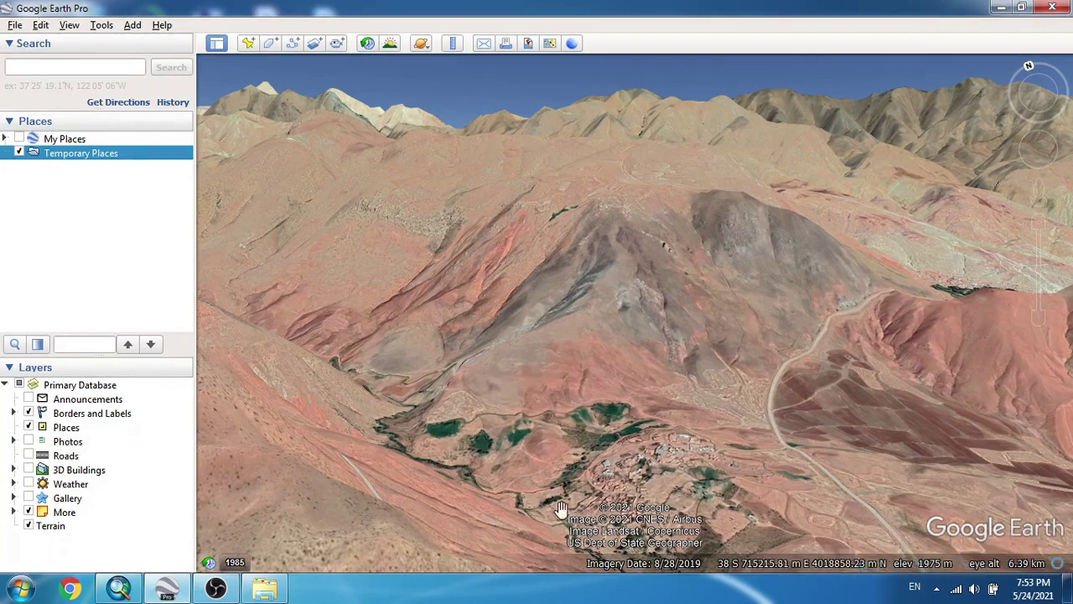
pyautogui.click(14, 25)
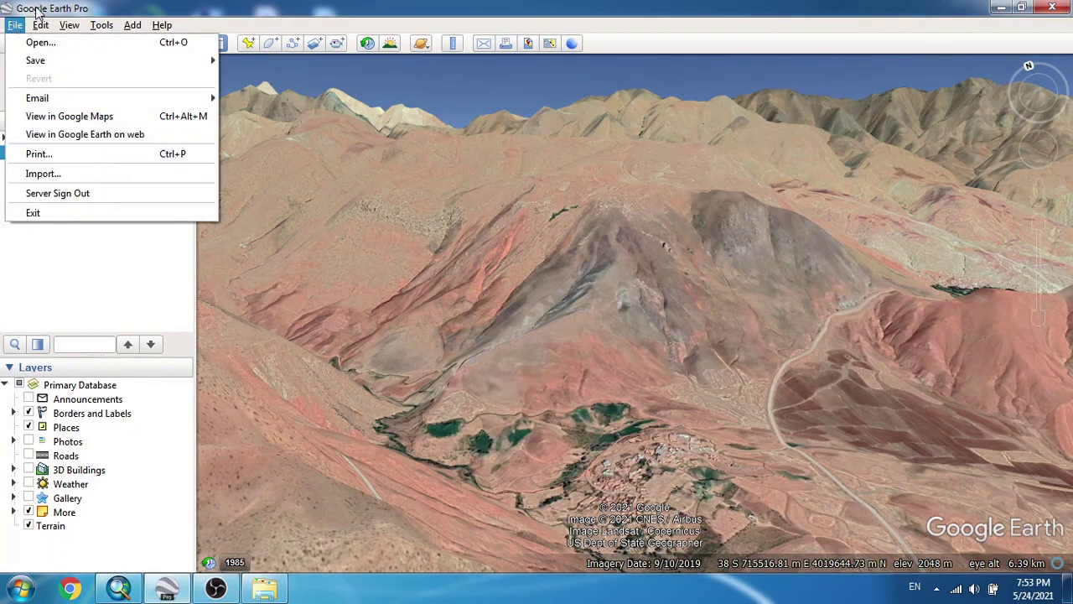
pyautogui.click(39, 43)
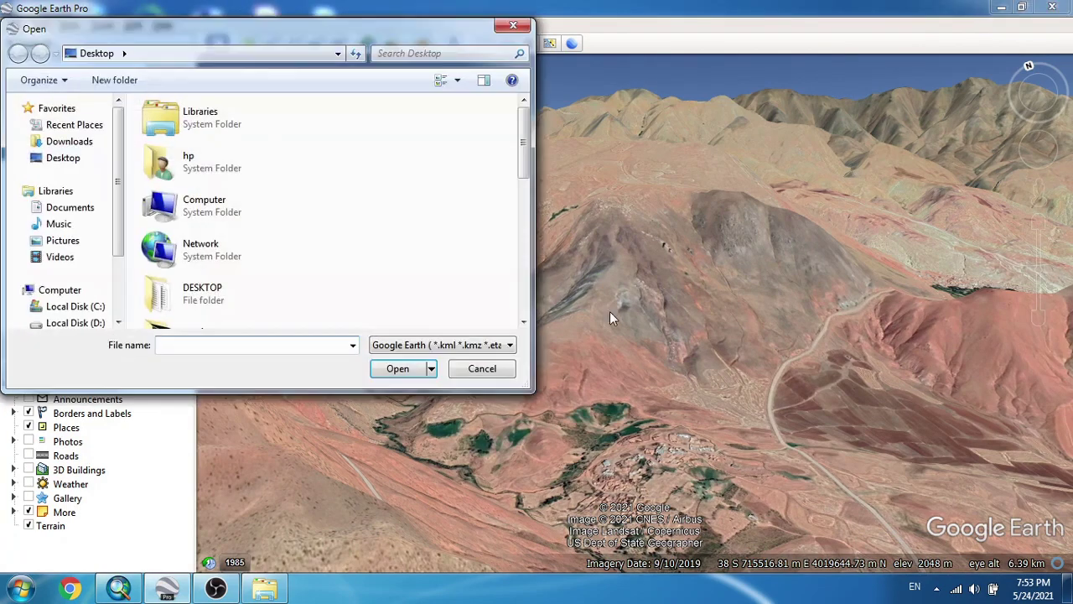
pyautogui.moveTo(522, 164); pyautogui.dragTo(521, 281)
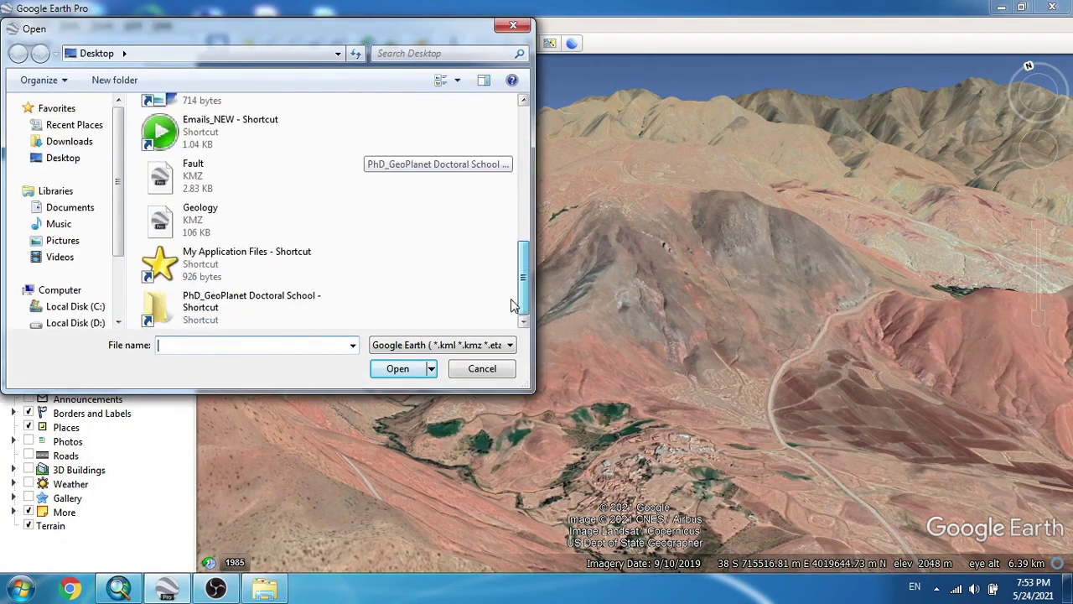
pyautogui.click(171, 184)
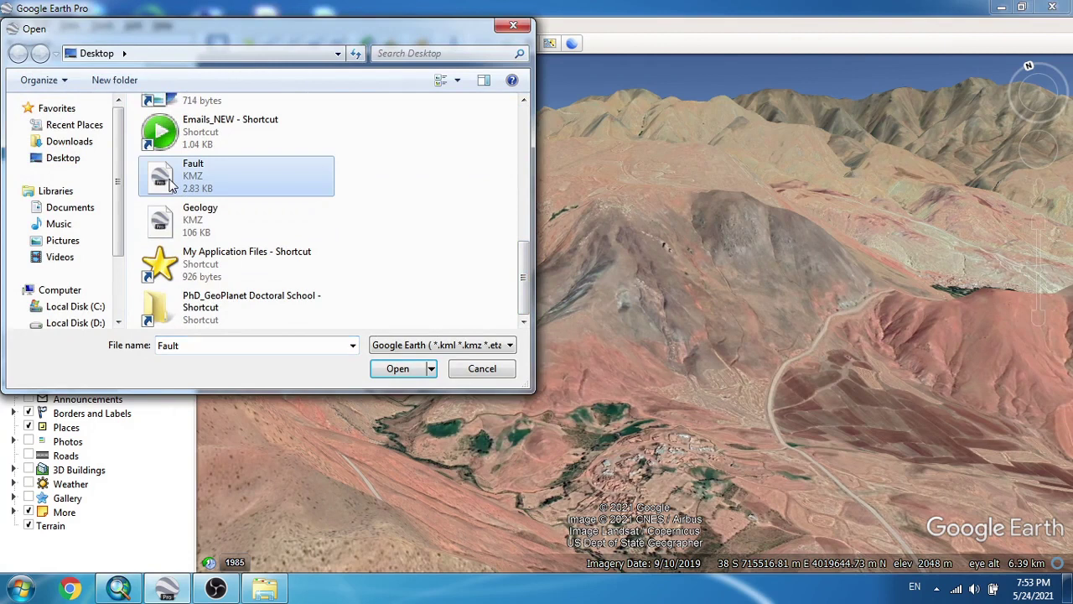
pyautogui.keyDown('ctrl'); pyautogui.click(199, 219); pyautogui.keyUp('ctrl')
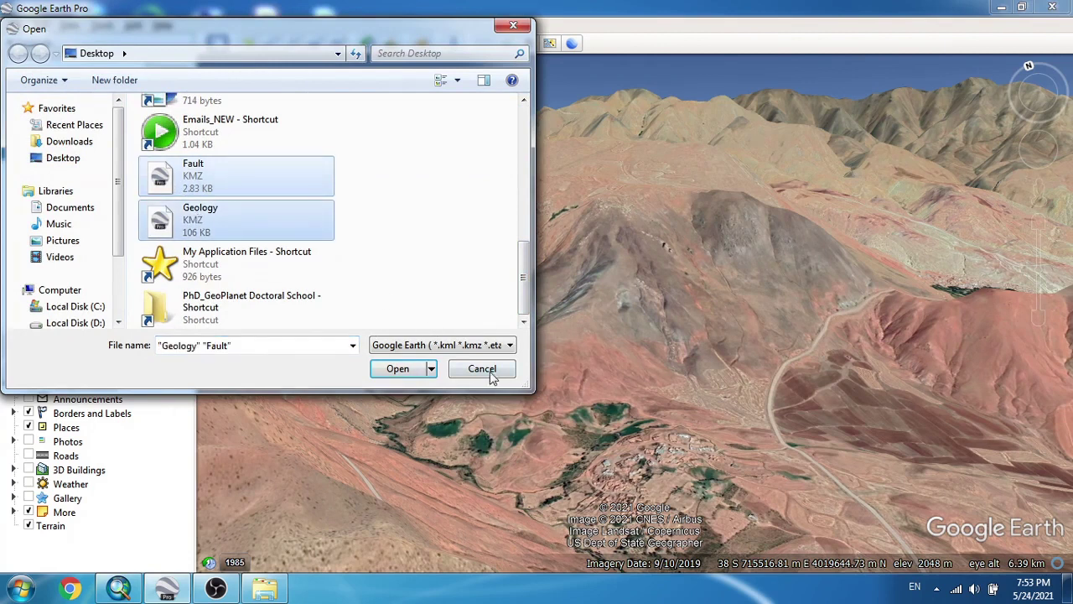
pyautogui.click(399, 371)
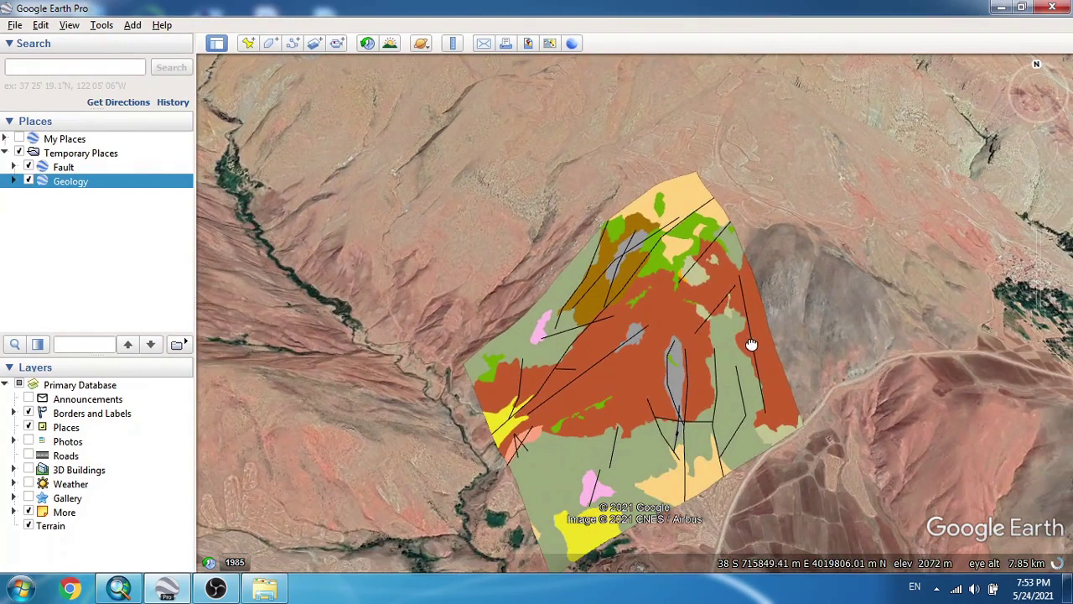
# Hide the Places and the Borders and Labels layers of the primary database
pyautogui.click(29, 526)
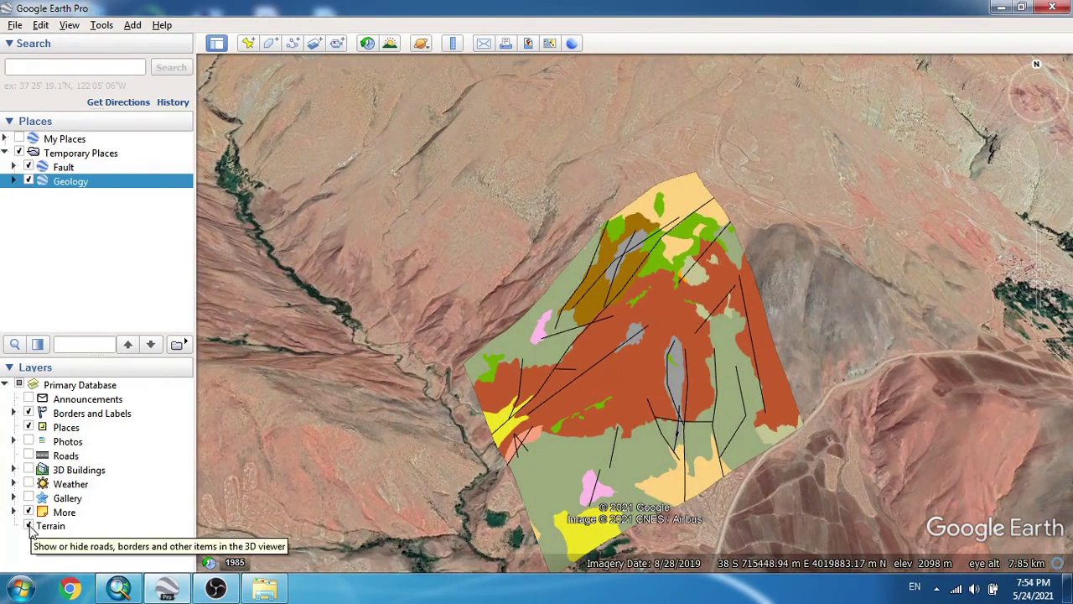
pyautogui.click(28, 424)
pyautogui.click(28, 412)
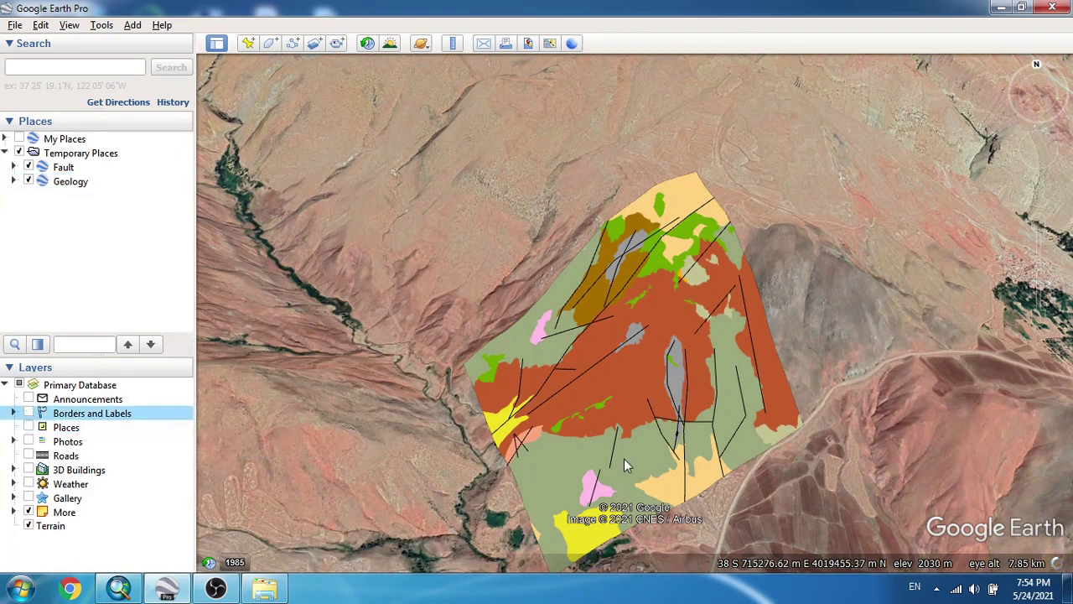
# Set up a map image of the geological overlay in a tilted 3D view and open its map options
pyautogui.moveTo(624, 458); pyautogui.dragTo(621, 422)
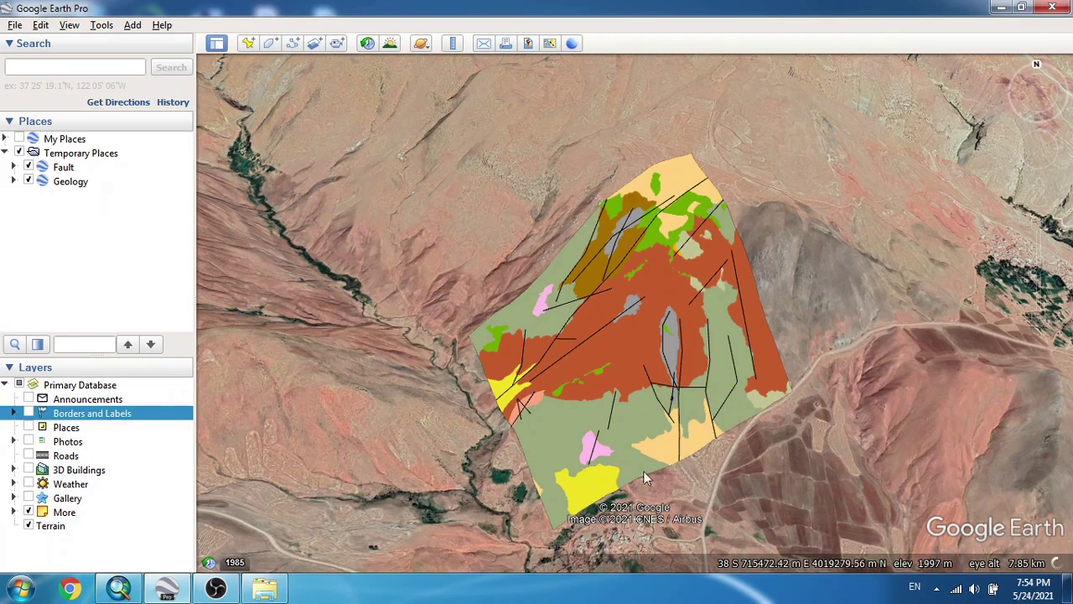
pyautogui.moveTo(814, 408); pyautogui.dragTo(744, 360)
pyautogui.moveTo(744, 360); pyautogui.dragTo(768, 381)
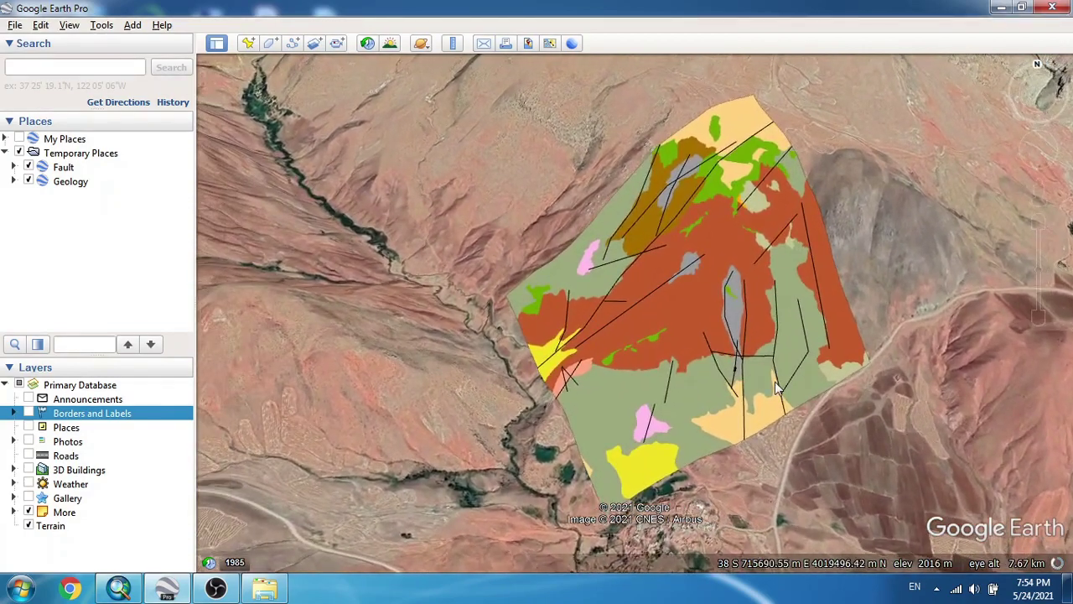
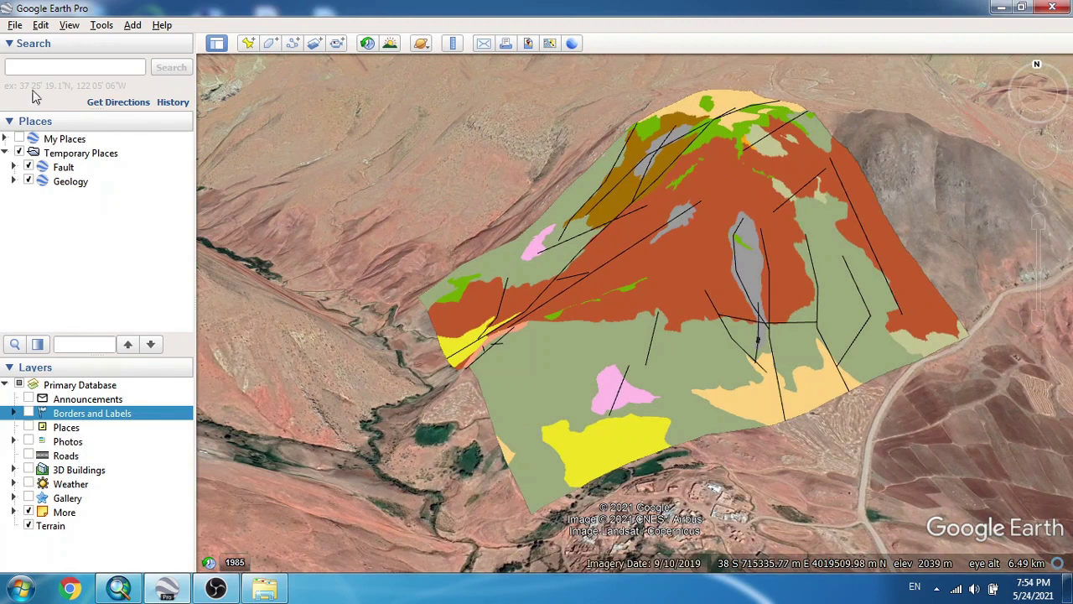
pyautogui.click(15, 25)
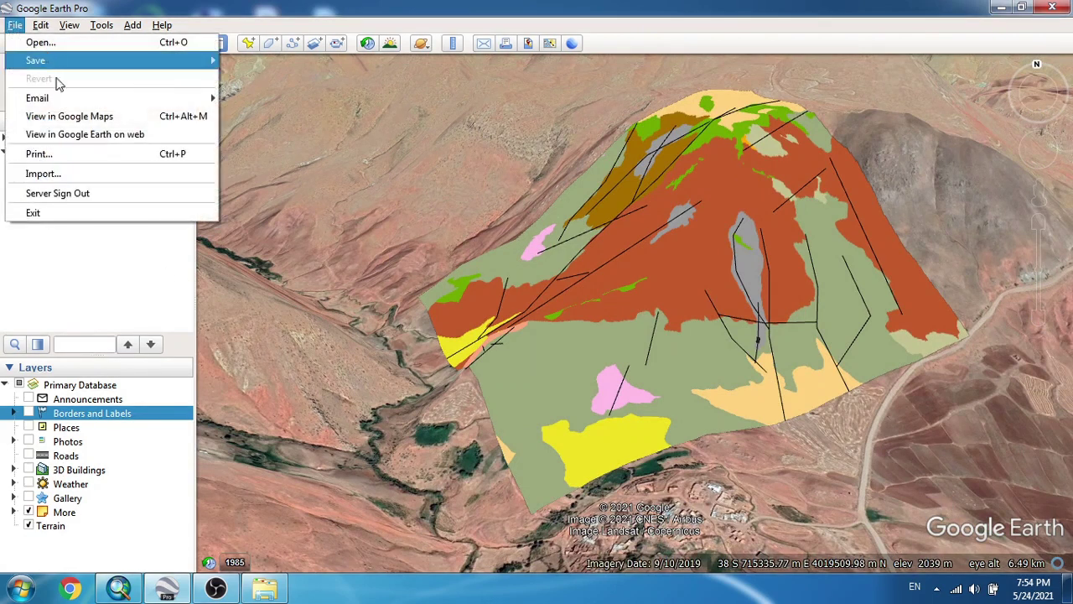
pyautogui.moveTo(81, 65)
pyautogui.click(340, 115)
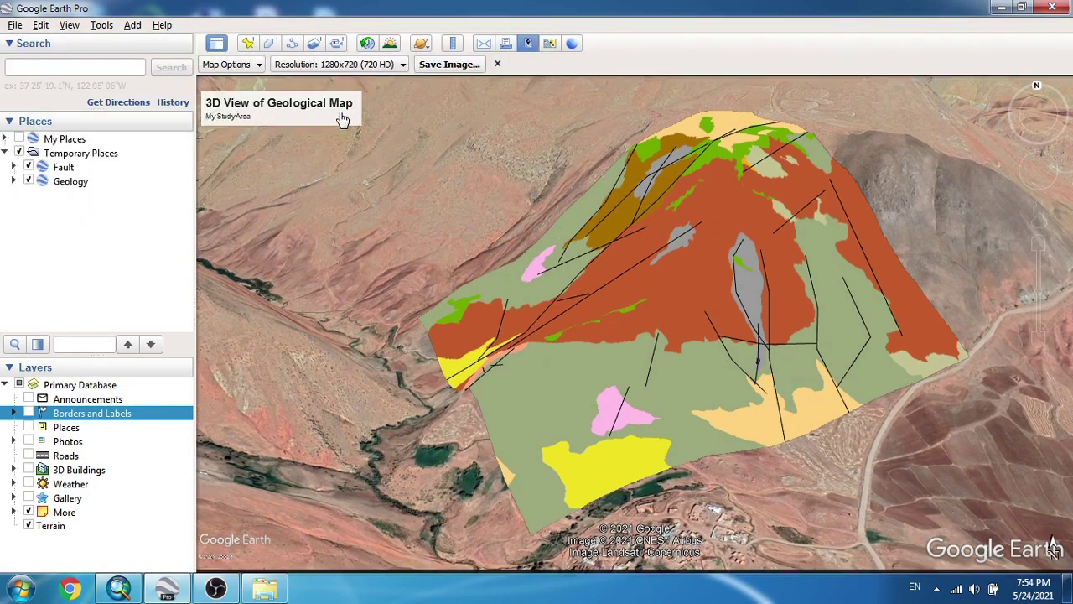
pyautogui.click(260, 65)
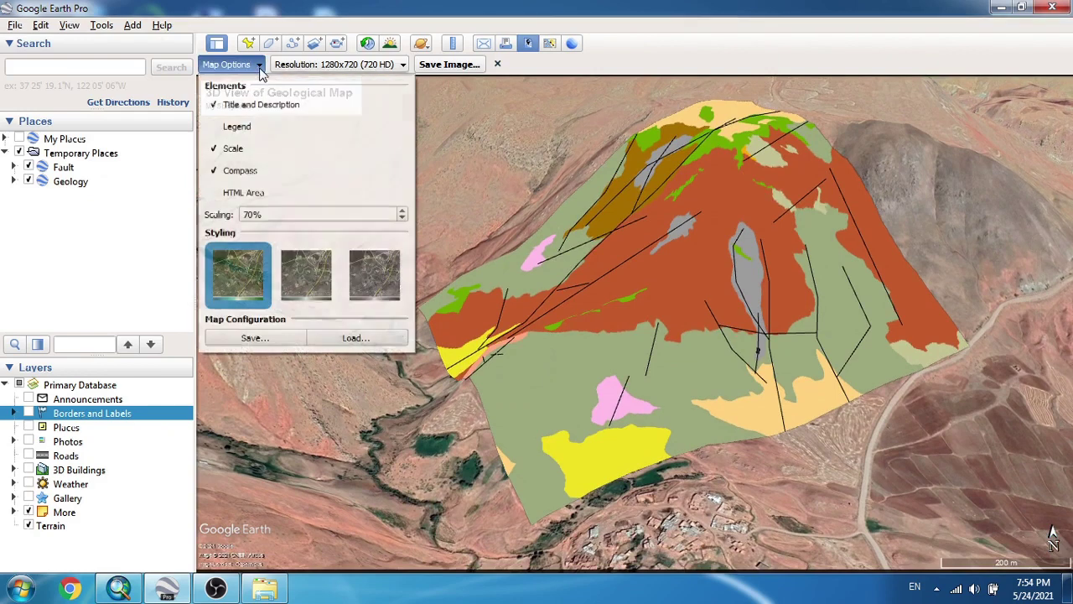
# Try switching the Legend and Scale elements of the map image on and off
pyautogui.click(237, 127)
pyautogui.click(236, 128)
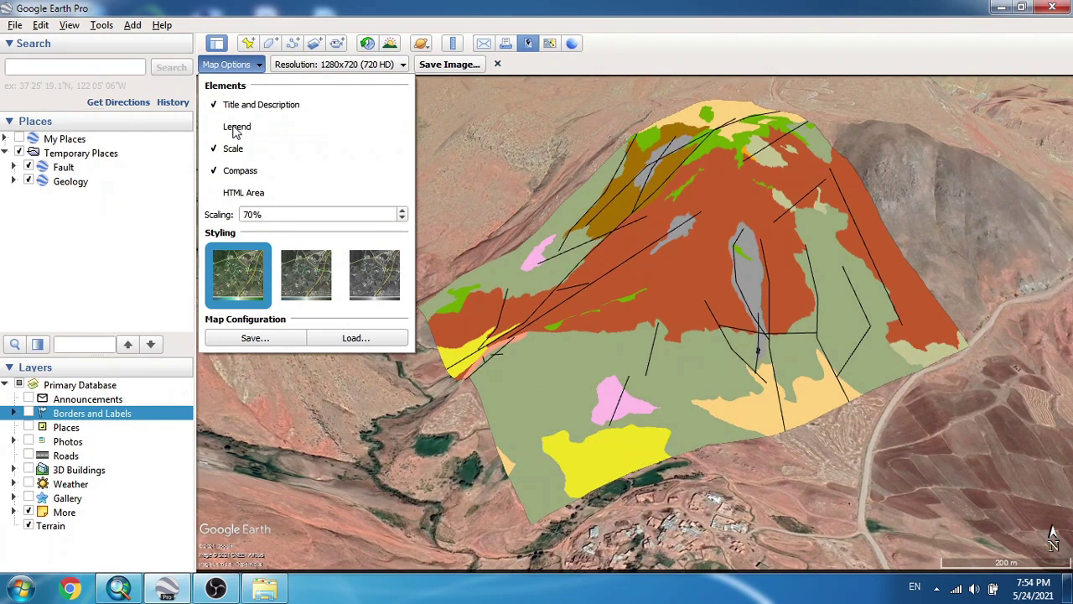
pyautogui.click(238, 151)
pyautogui.click(239, 152)
# Set the scaling of the map image elements to 100%
pyautogui.click(402, 211)
pyautogui.click(403, 210)
pyautogui.click(403, 211)
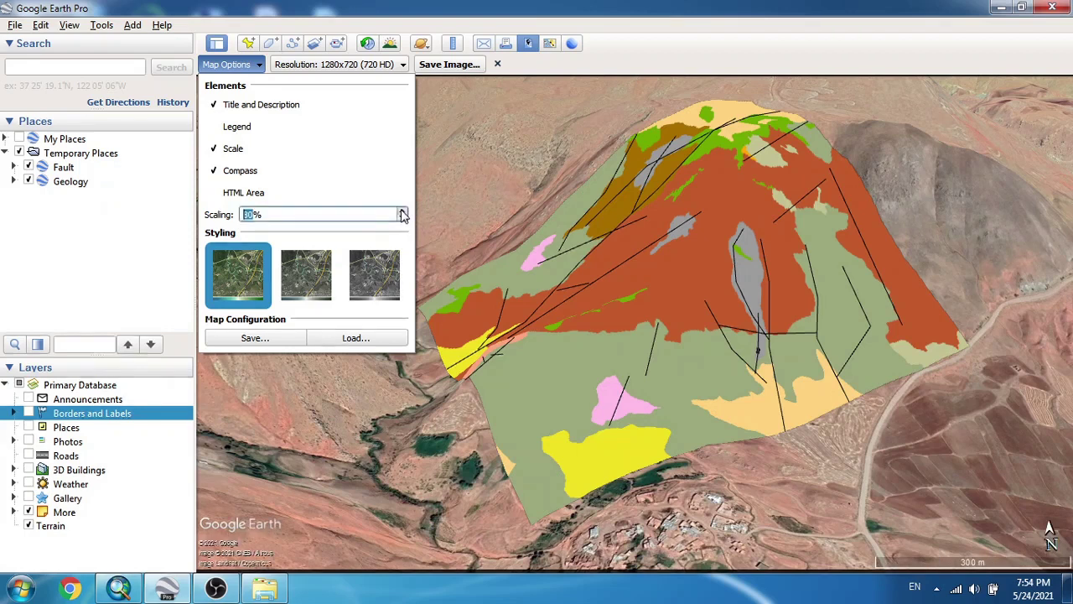
pyautogui.click(402, 211)
pyautogui.click(402, 218)
pyautogui.click(402, 218)
pyautogui.click(403, 218)
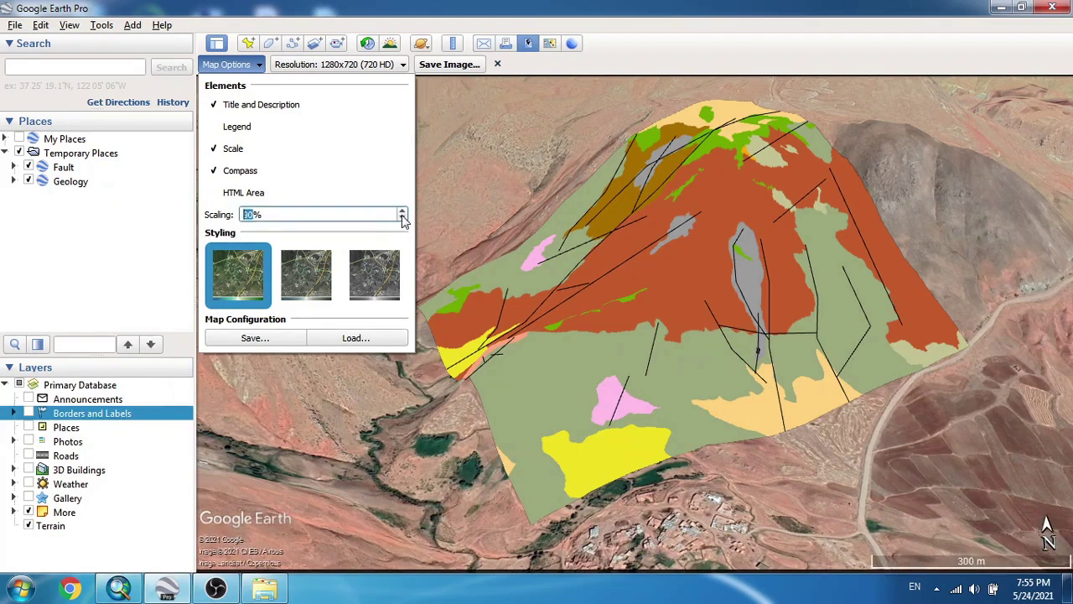
pyautogui.click(402, 218)
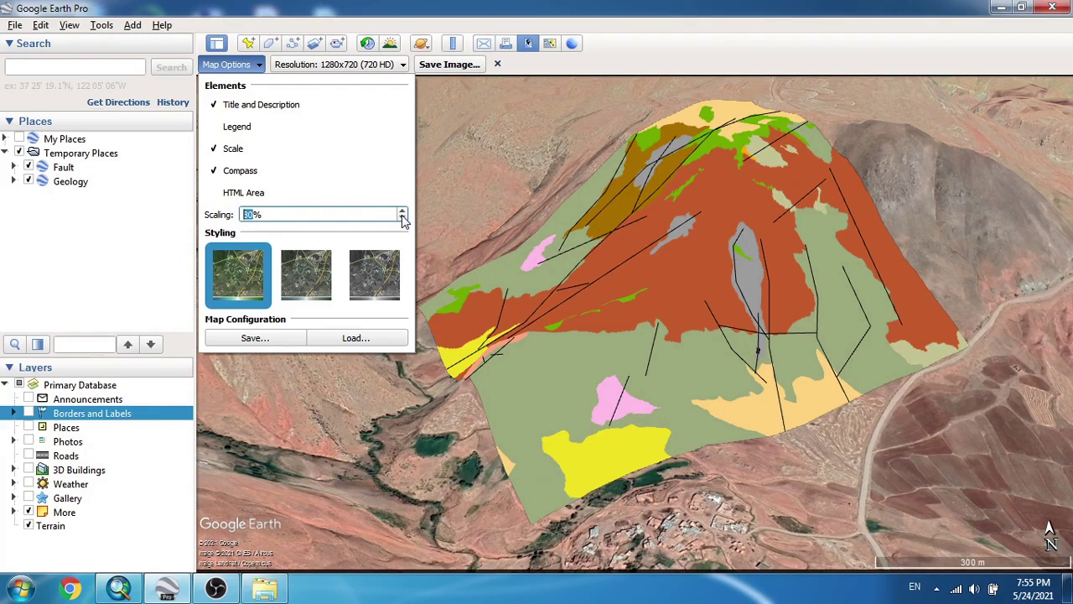
pyautogui.click(403, 218)
pyautogui.click(403, 213)
pyautogui.click(403, 213)
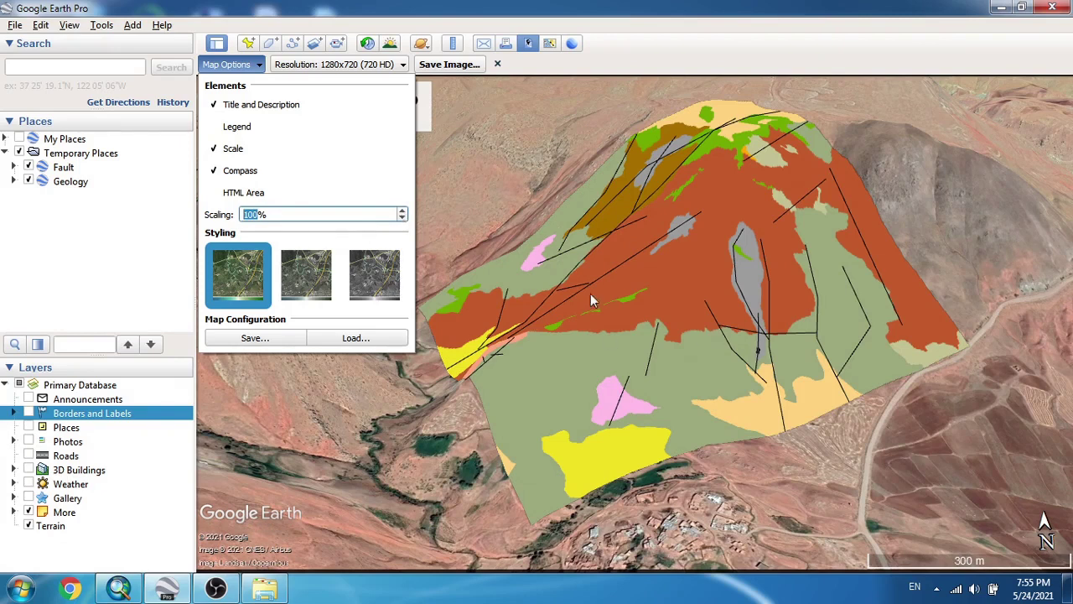
# Save the map image at 1280x720 (720 HD) as the JPEG file Export on the Desktop and leave the image setup
pyautogui.click(489, 131)
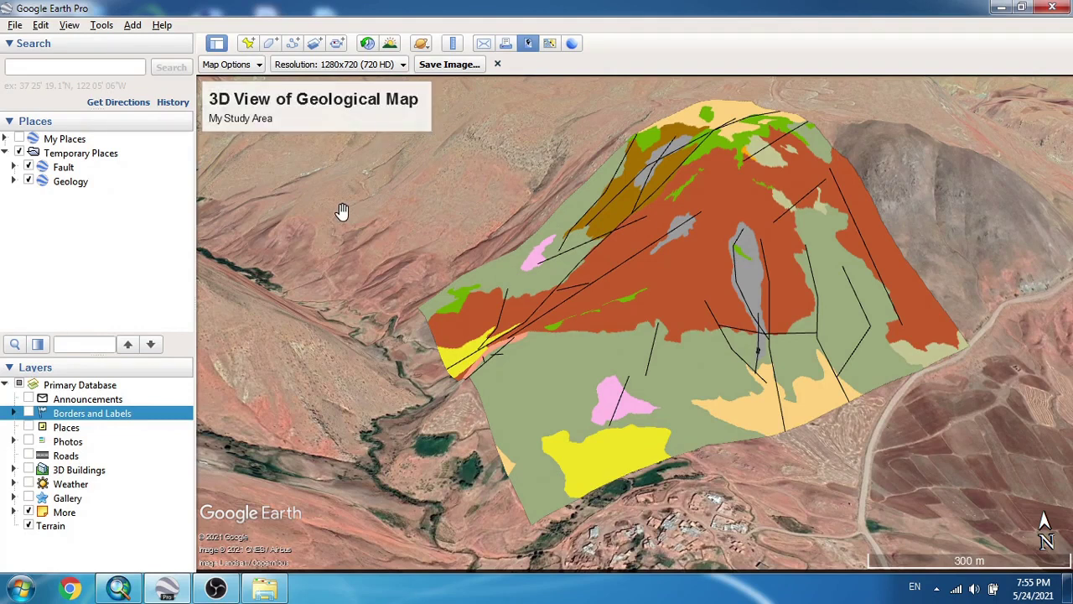
pyautogui.click(285, 65)
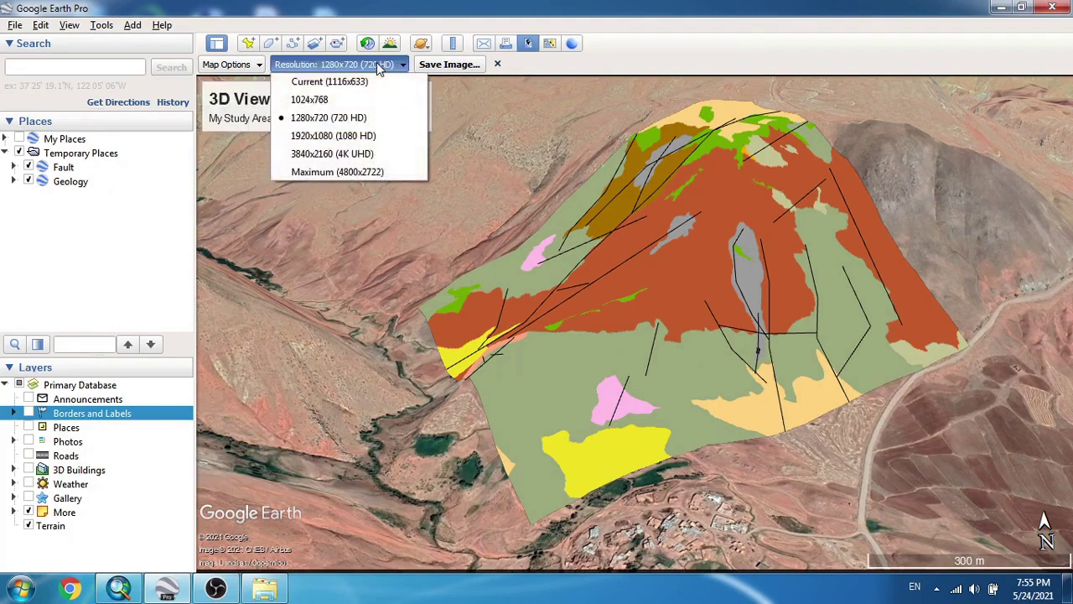
pyautogui.click(273, 67)
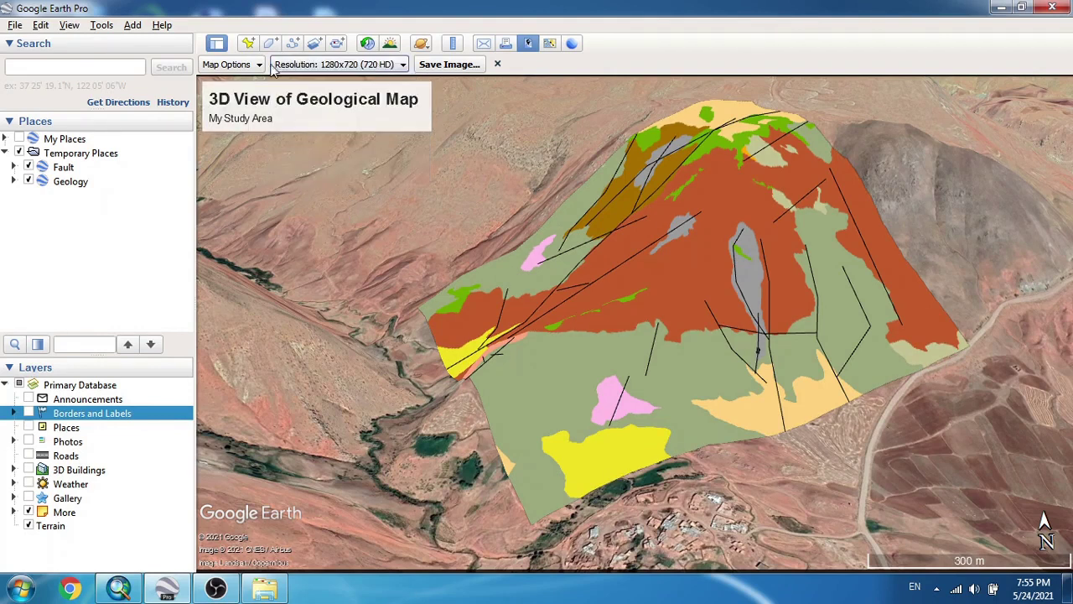
pyautogui.click(449, 64)
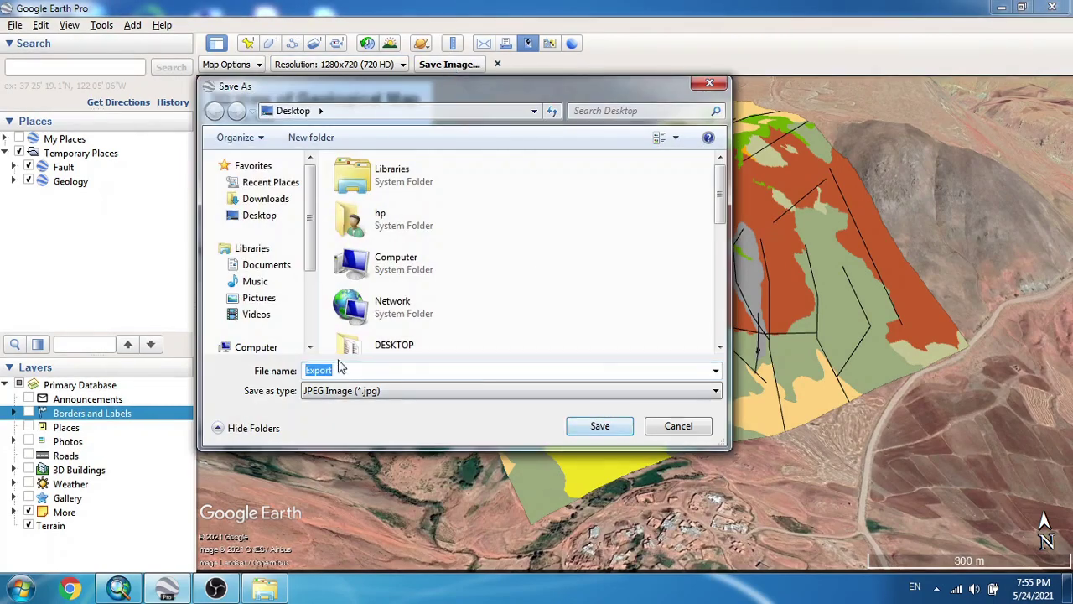
pyautogui.click(574, 432)
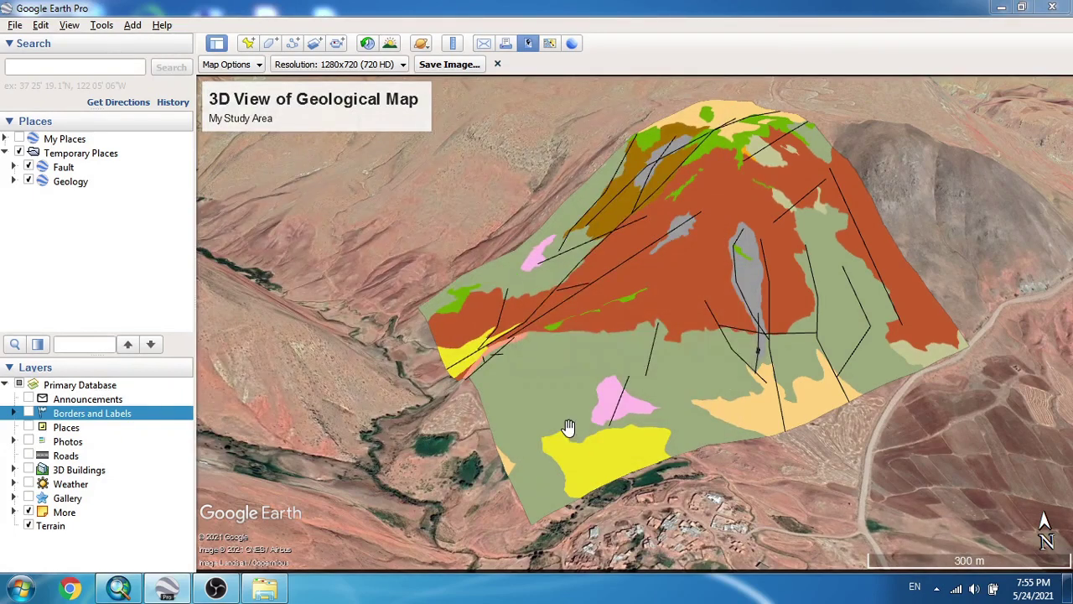
pyautogui.click(498, 65)
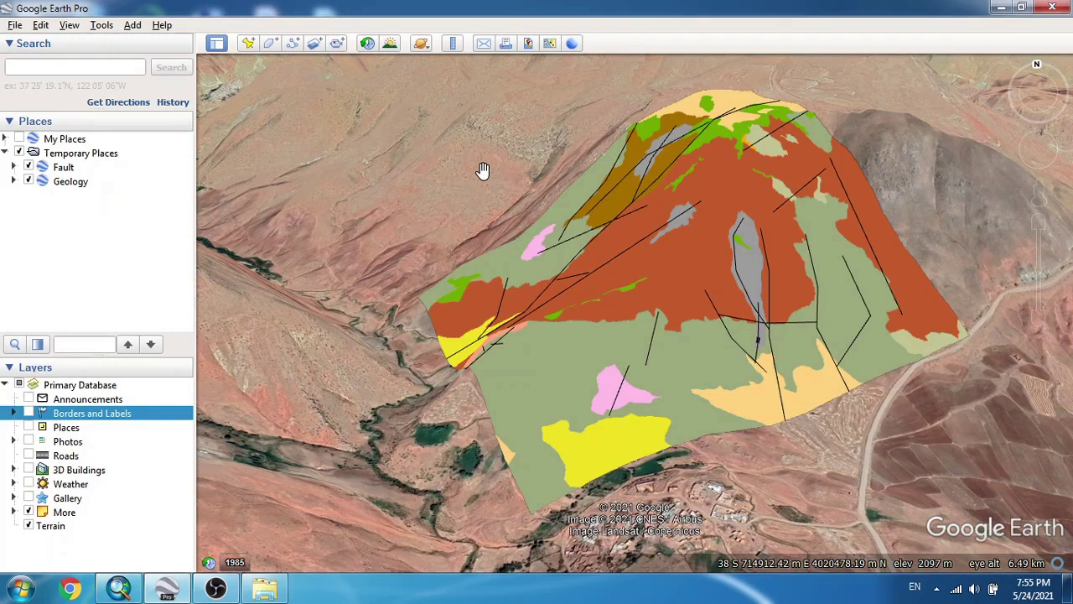
# Open the attribute balloon of the large grey-green Geology polygon and examine its title, Id, Geo_Unit and Comments entries
pyautogui.click(580, 384)
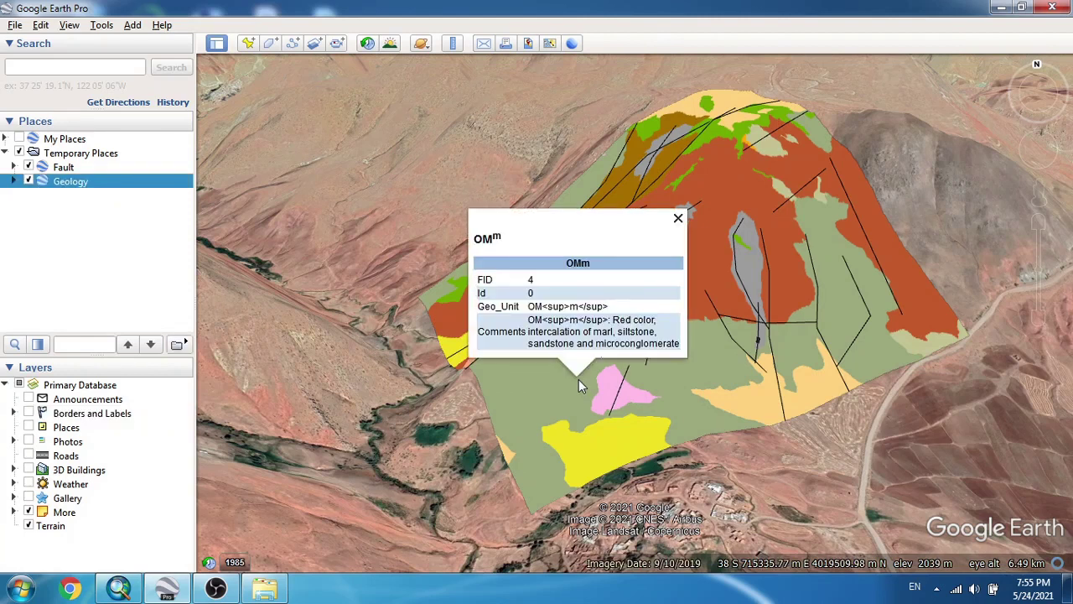
pyautogui.doubleClick(580, 262)
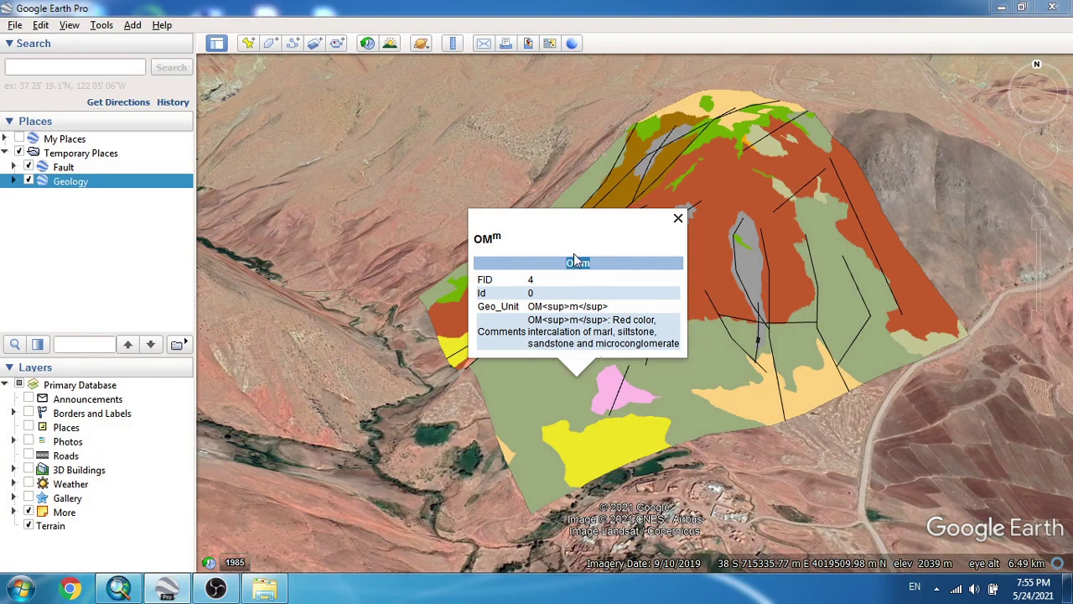
pyautogui.click(499, 306)
pyautogui.doubleClick(486, 293)
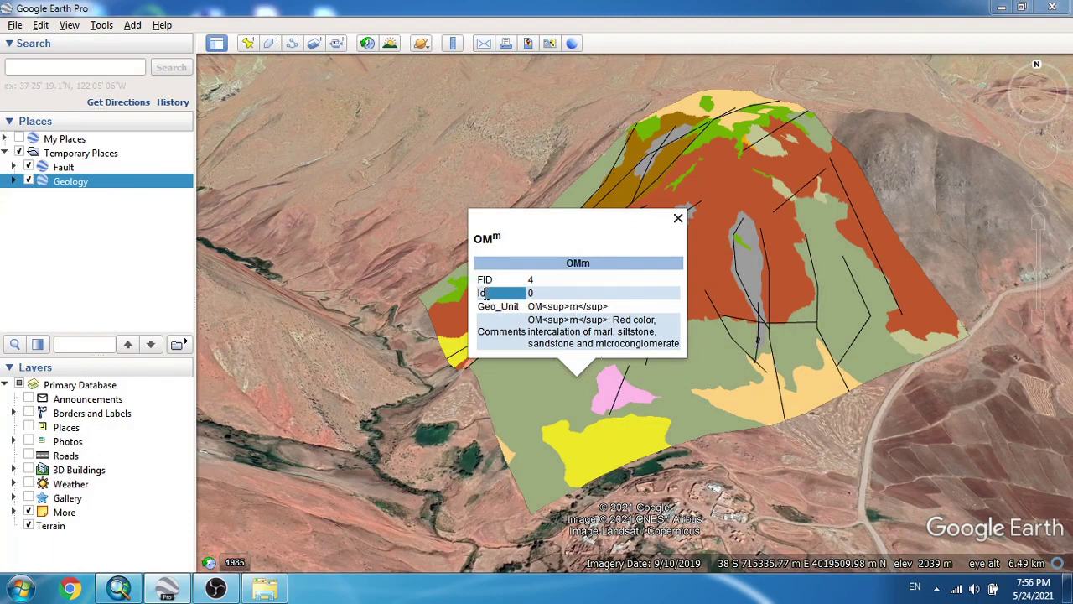
pyautogui.doubleClick(493, 306)
pyautogui.doubleClick(496, 330)
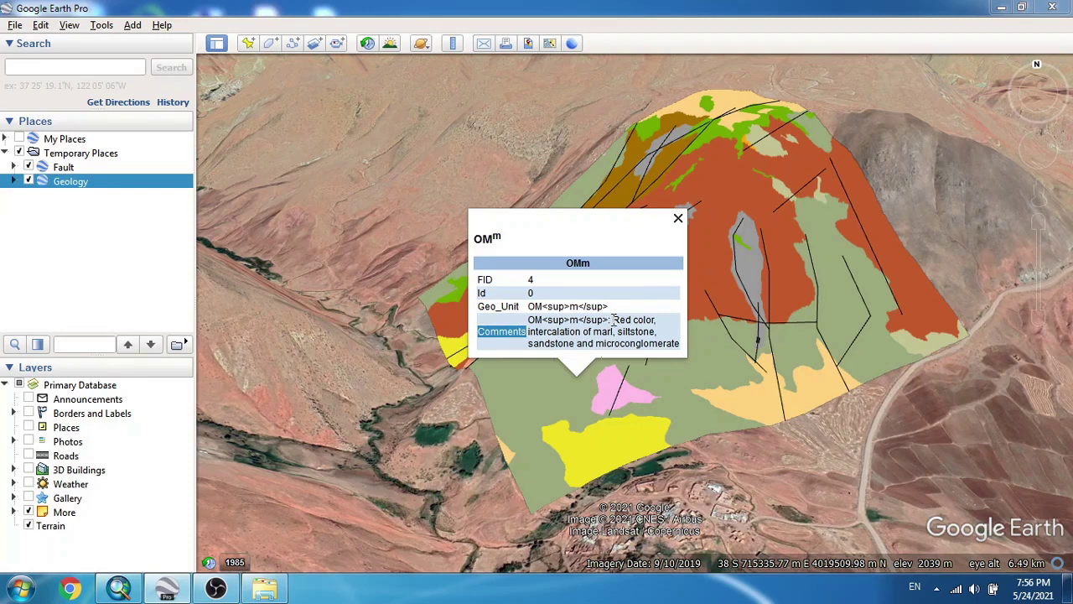
pyautogui.moveTo(613, 320); pyautogui.dragTo(669, 322)
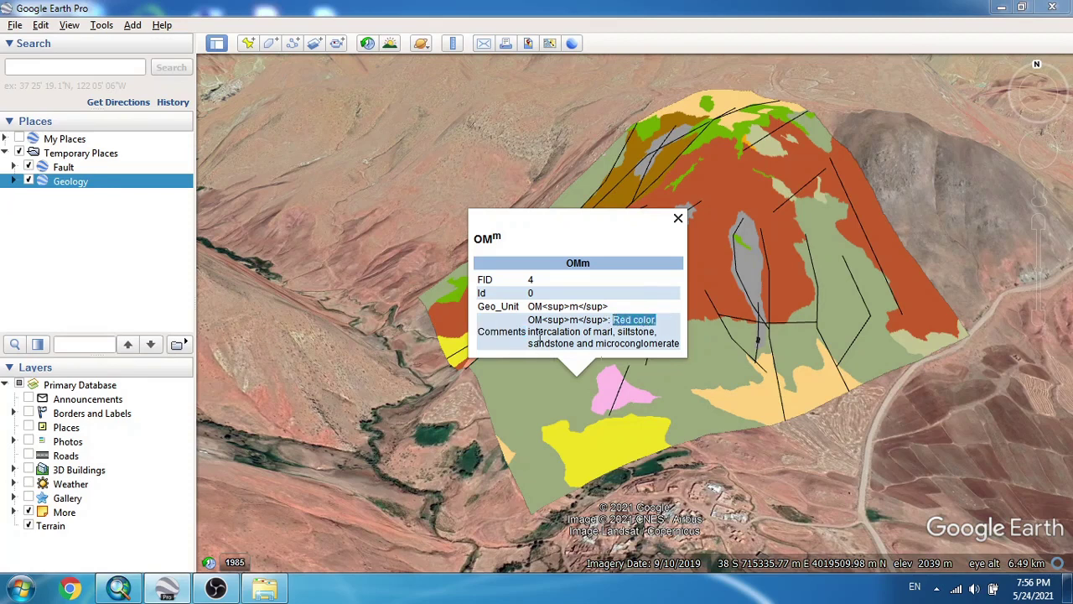